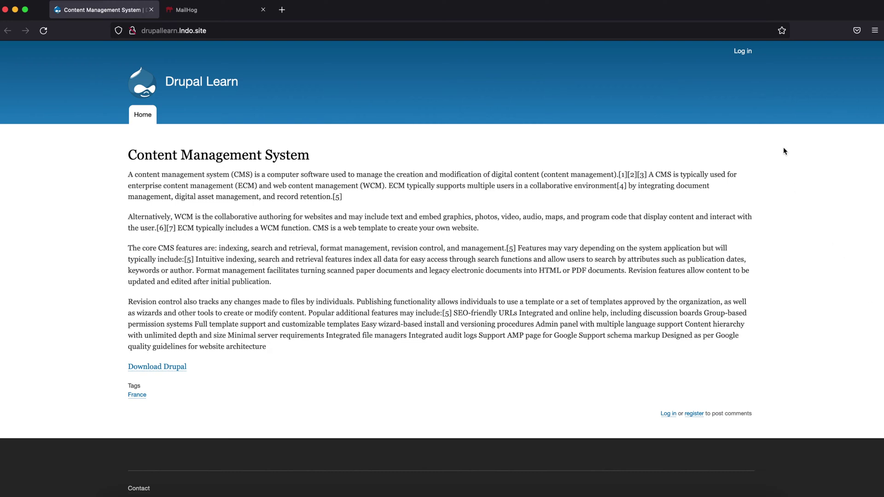
# Open the Drupal Learn site's Log in page from the header link
pyautogui.click(748, 58)
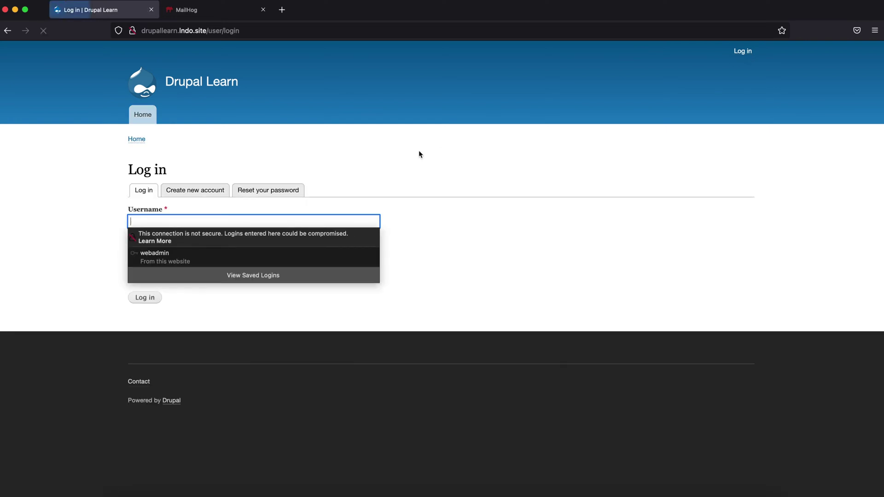
# Sign in with the saved admin login and go to Configuration > Workflow > Rules
pyautogui.click(241, 255)
pyautogui.click(144, 297)
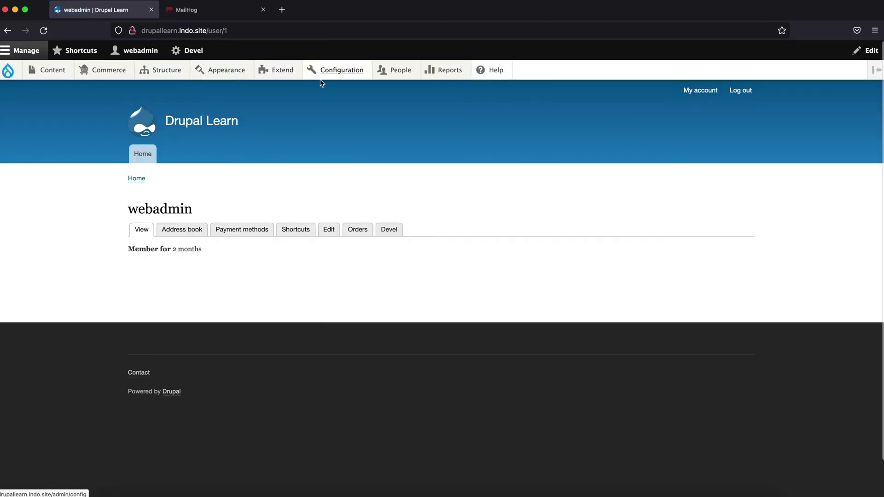
pyautogui.moveTo(328, 77)
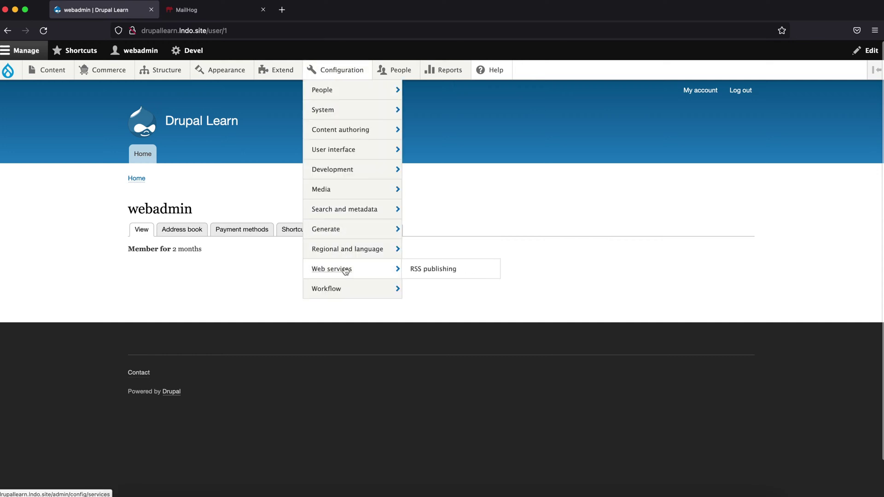
pyautogui.moveTo(382, 292)
pyautogui.click(428, 296)
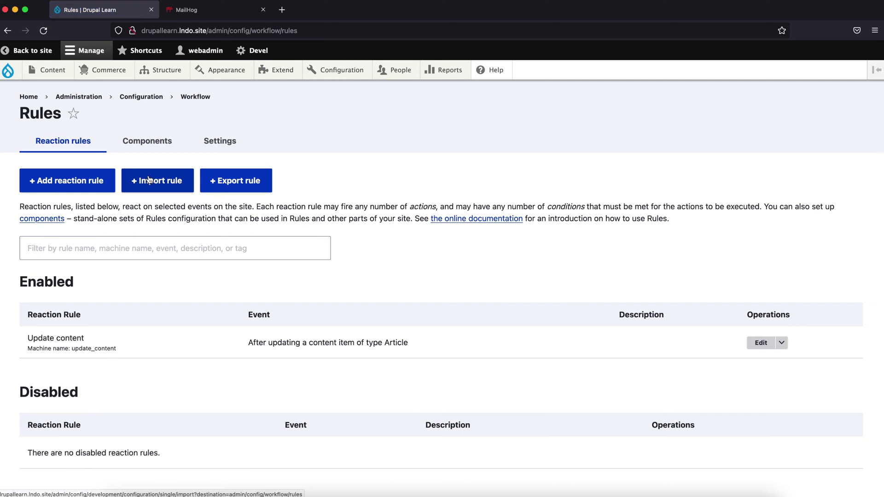
pyautogui.scroll(-2, 86, 185)
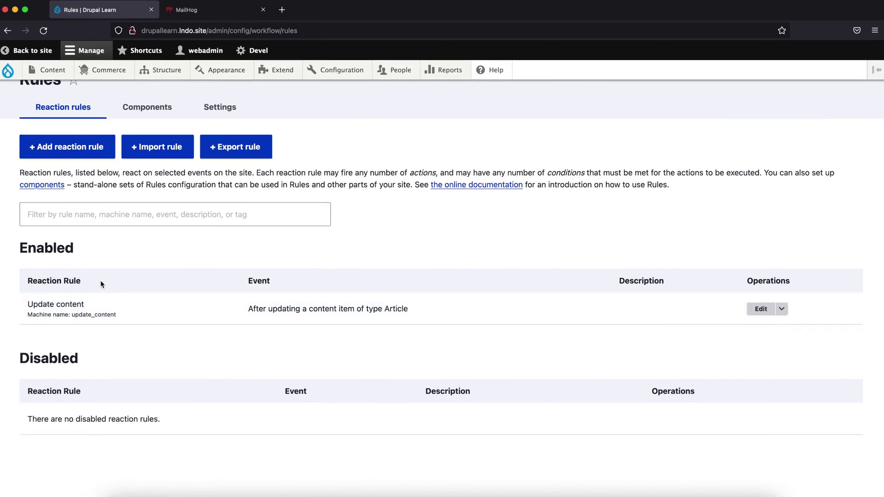
pyautogui.scroll(2, 105, 279)
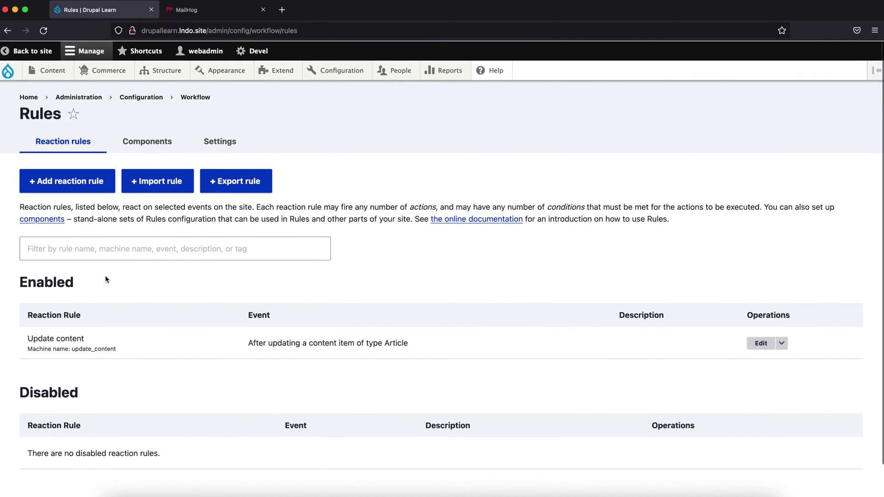
# Start a new reaction rule on 'After saving a new content item', restricted to Basic page
pyautogui.click(106, 188)
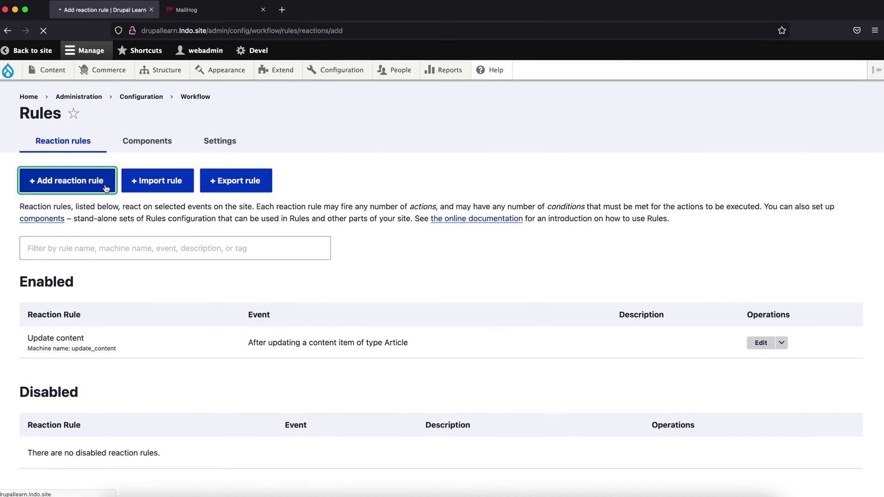
pyautogui.click(104, 209)
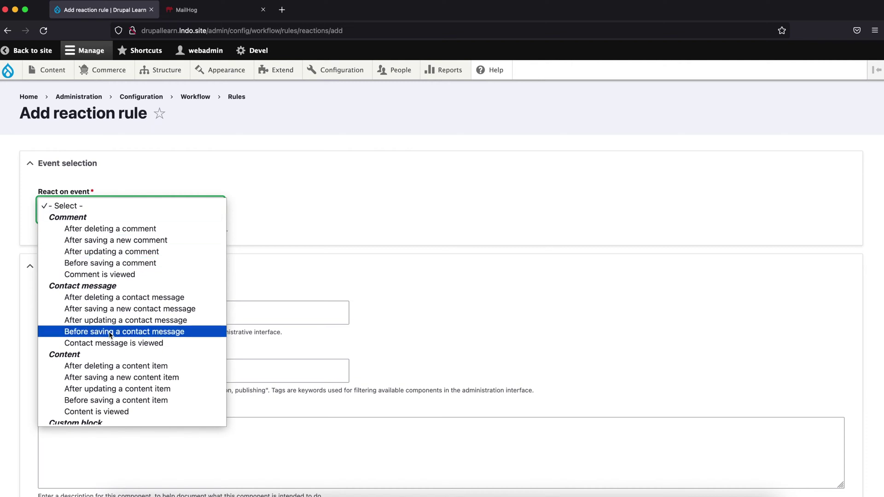
pyautogui.scroll(-4, 109, 332)
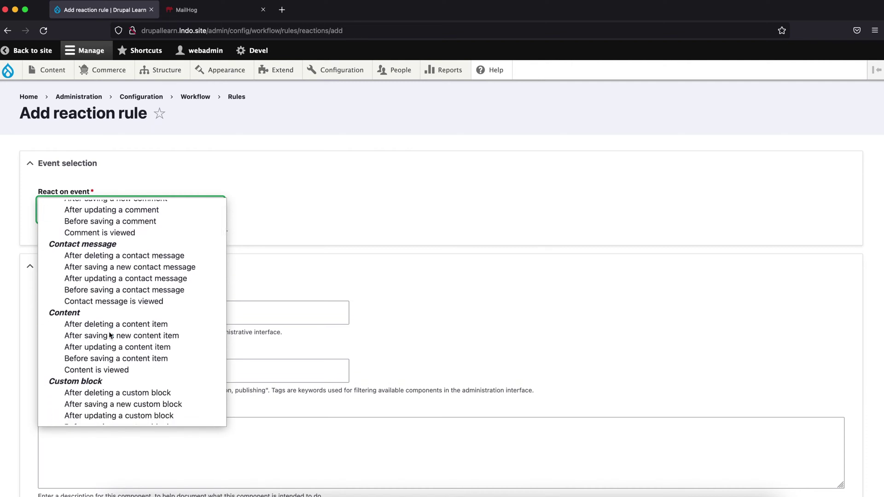
pyautogui.scroll(-1, 110, 333)
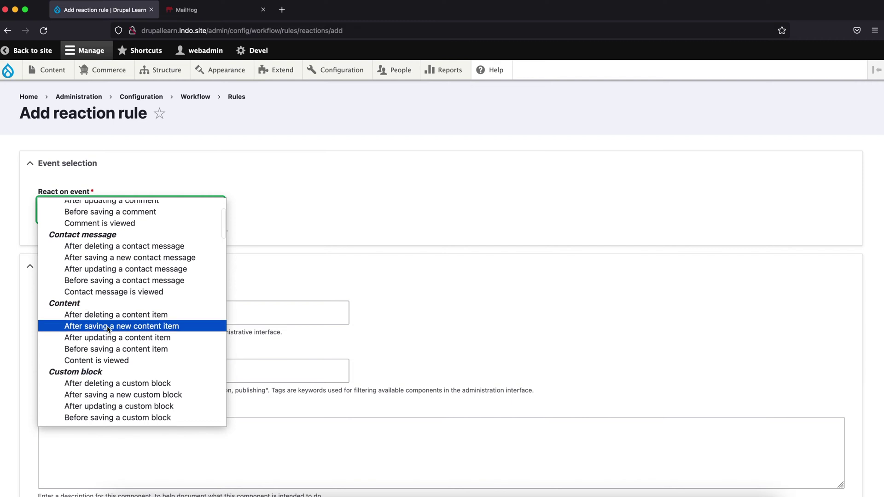
pyautogui.click(109, 327)
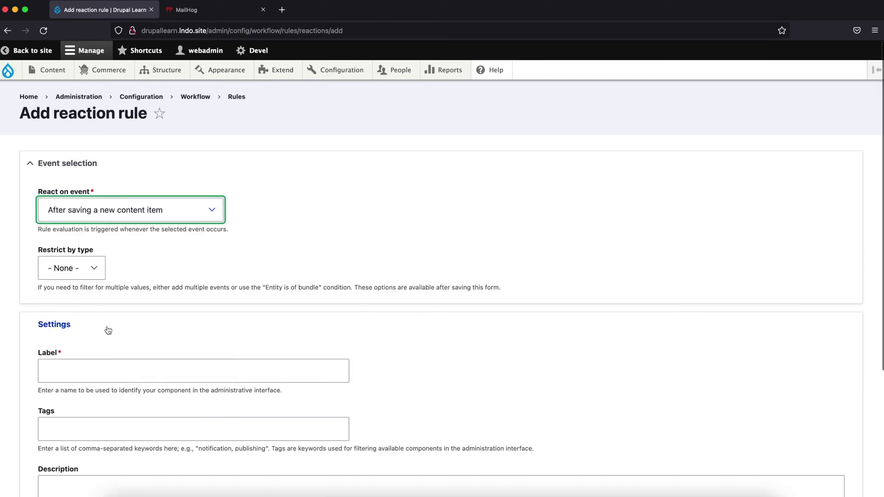
pyautogui.click(93, 270)
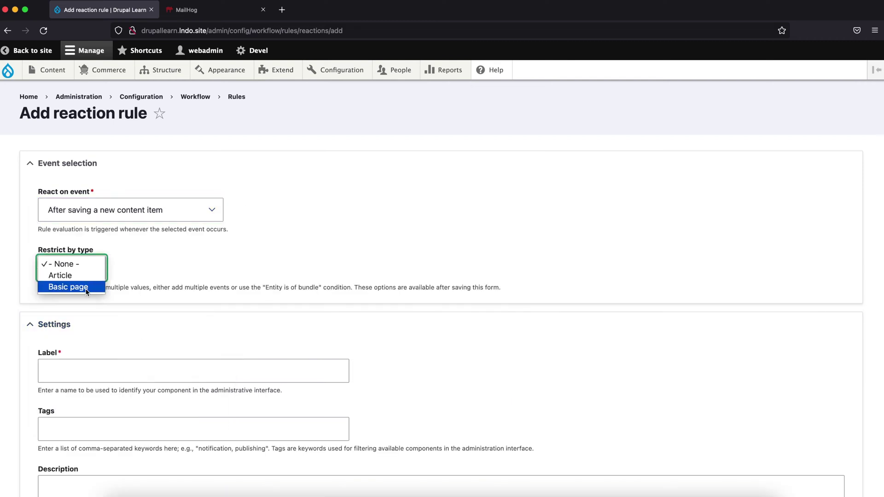
pyautogui.click(86, 287)
# Label the rule 'Email Notify' and save it
pyautogui.scroll(-5, 126, 304)
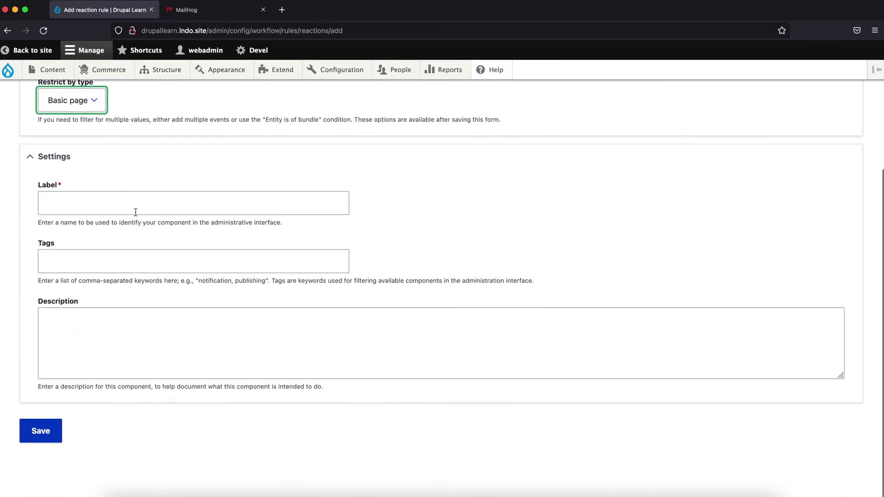
pyautogui.click(137, 209)
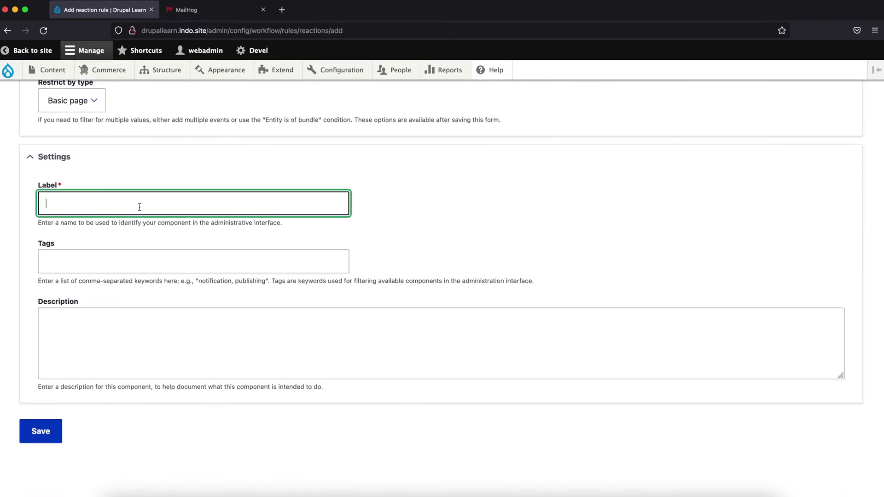
pyautogui.write('Email Notify')
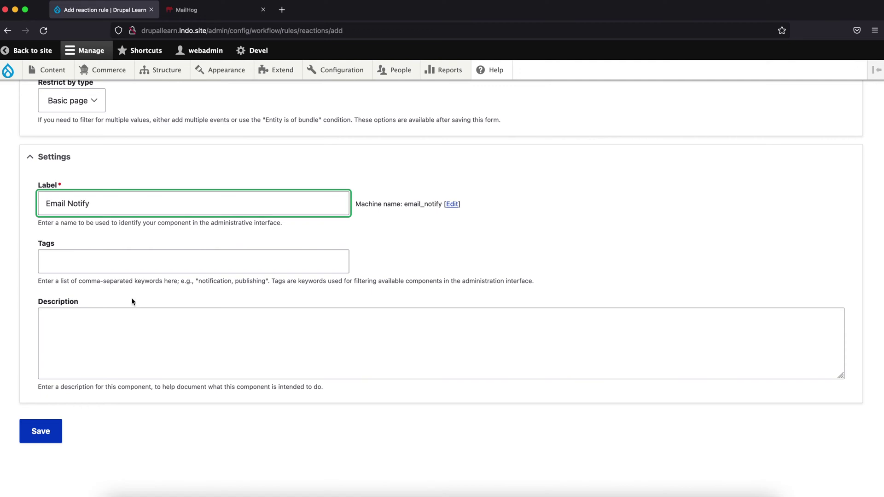
pyautogui.click(58, 425)
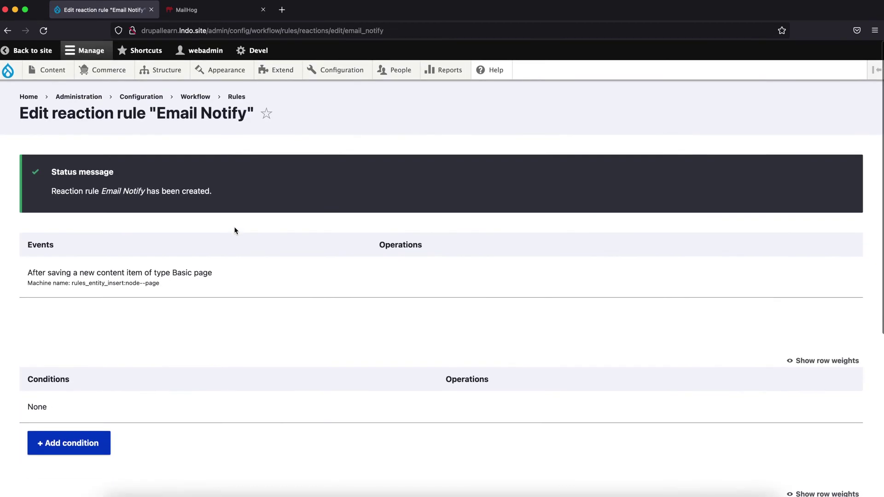
# Save the rule again, then add a 'Send email' action and continue to its settings
pyautogui.scroll(-5, 233, 229)
pyautogui.click(38, 432)
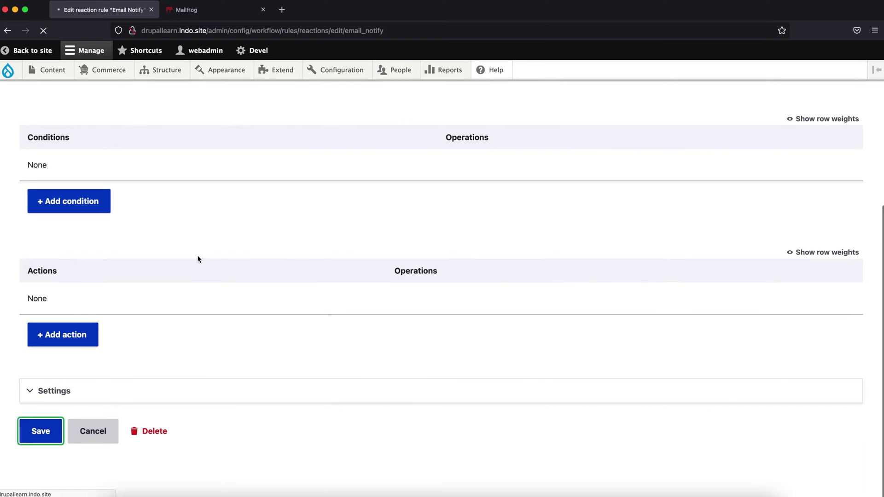
pyautogui.scroll(-10, 198, 259)
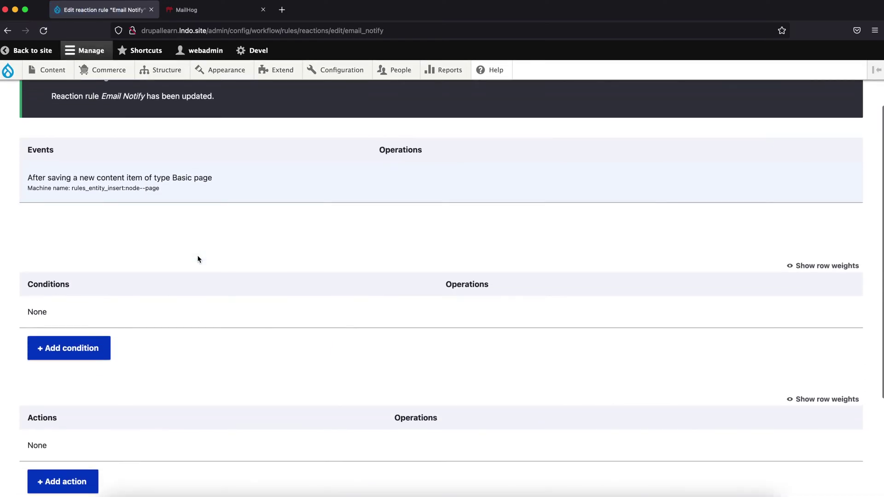
pyautogui.scroll(-5, 196, 366)
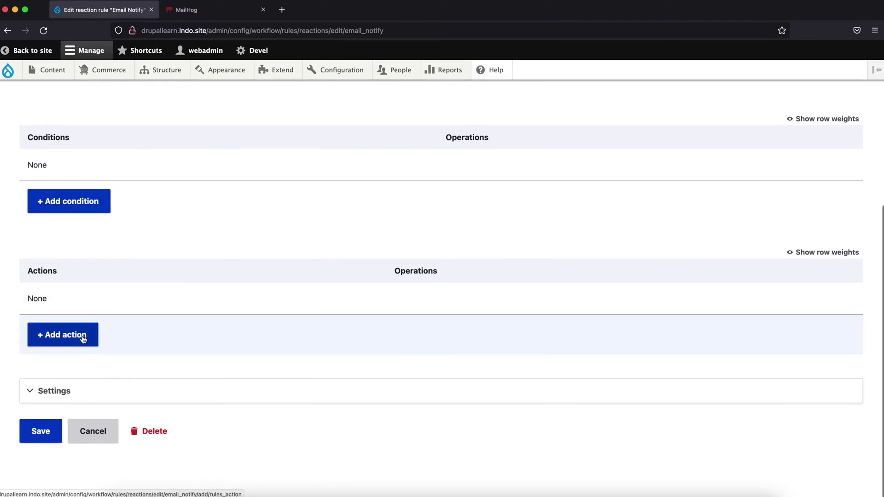
pyautogui.click(83, 340)
pyautogui.click(179, 177)
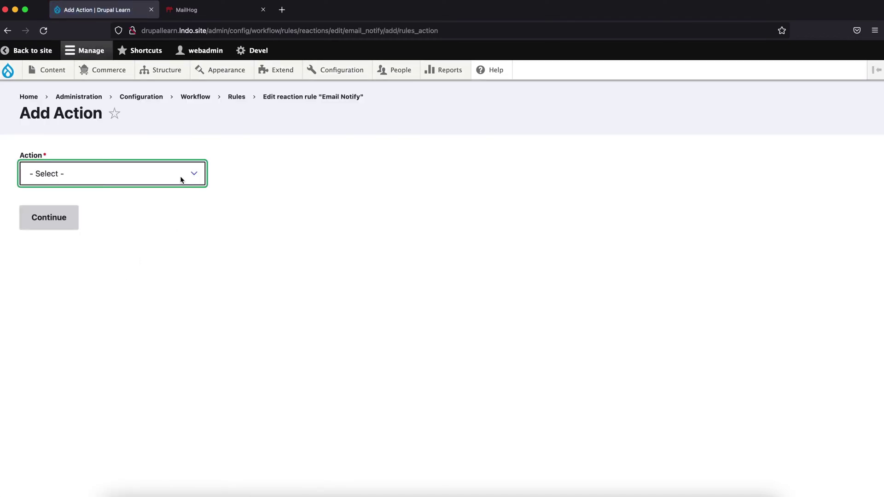
pyautogui.scroll(-2, 154, 337)
pyautogui.scroll(-12, 154, 339)
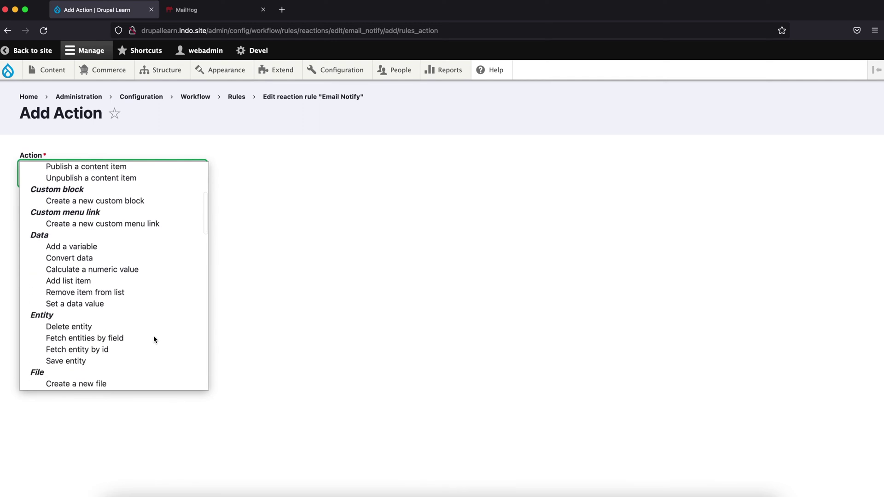
pyautogui.scroll(-15, 154, 335)
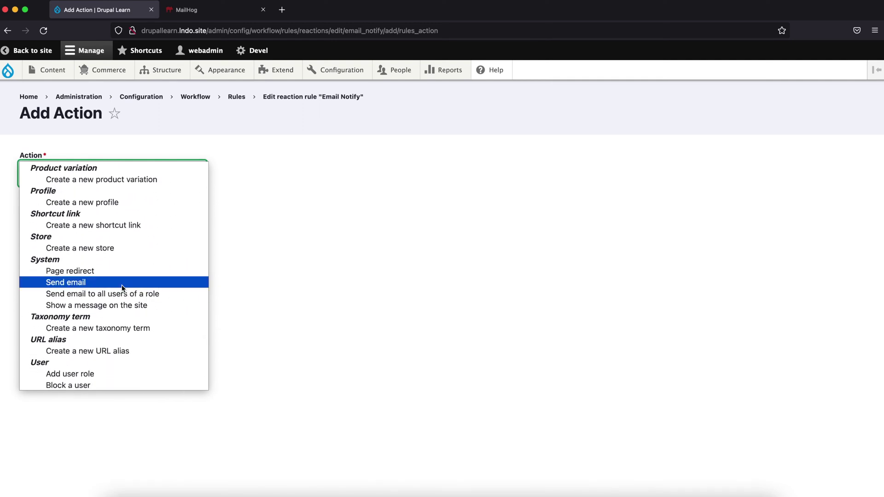
pyautogui.click(121, 282)
pyautogui.click(61, 225)
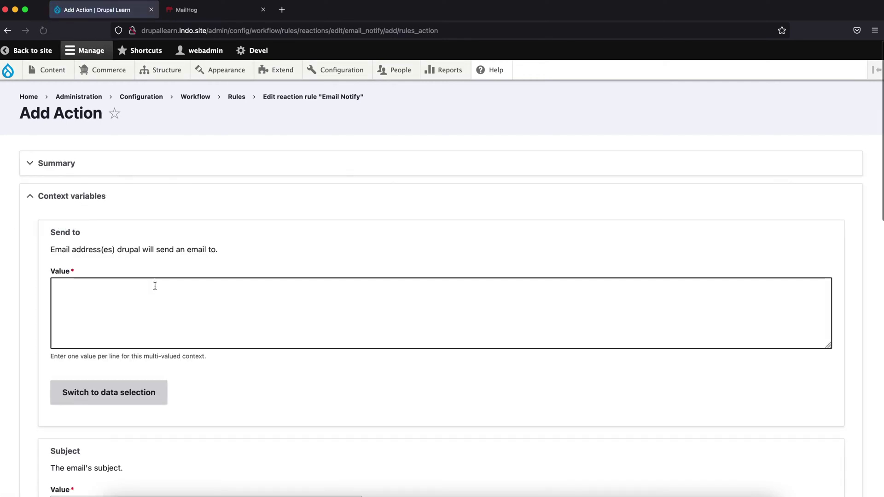
# Enter the recipient's e-mail address and the subject 'Page Creation Notification'
pyautogui.scroll(-3, 154, 286)
pyautogui.click(161, 220)
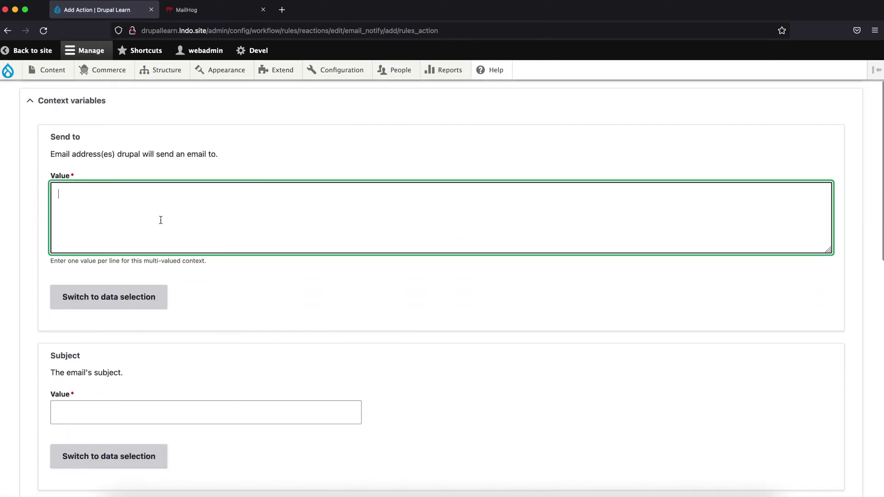
pyautogui.press('super+v')
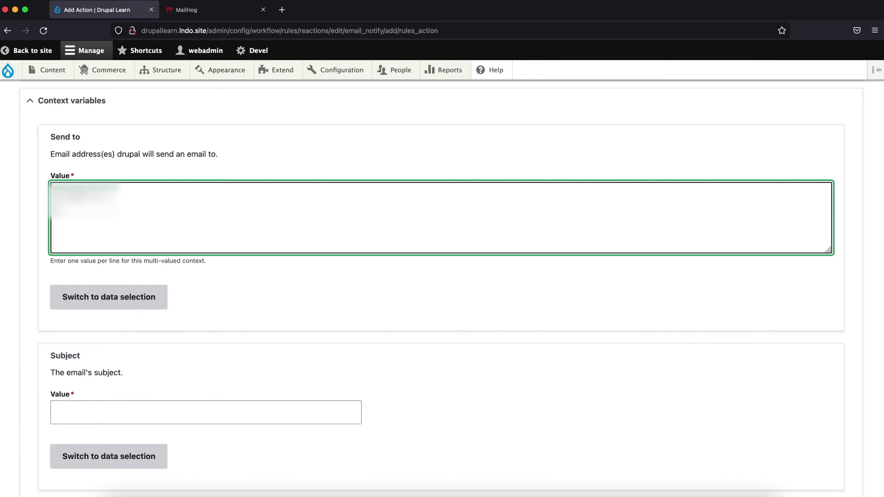
pyautogui.write('@gmail.com')
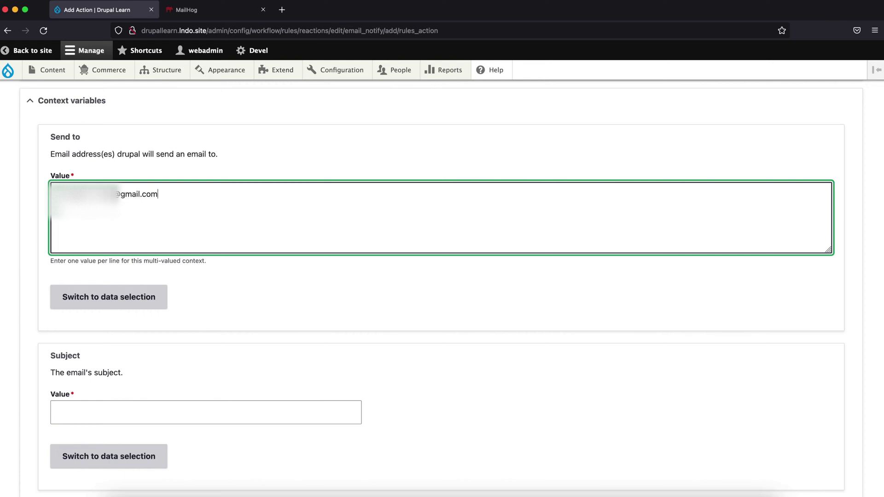
pyautogui.scroll(-3, 123, 330)
pyautogui.click(123, 331)
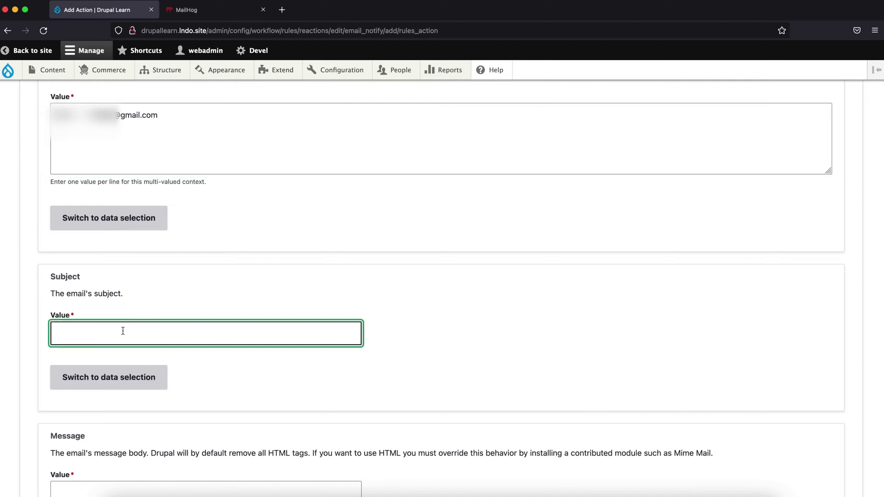
pyautogui.write('Page Creation Notification')
# Write the message body 'A new page has been created'
pyautogui.scroll(-4, 89, 385)
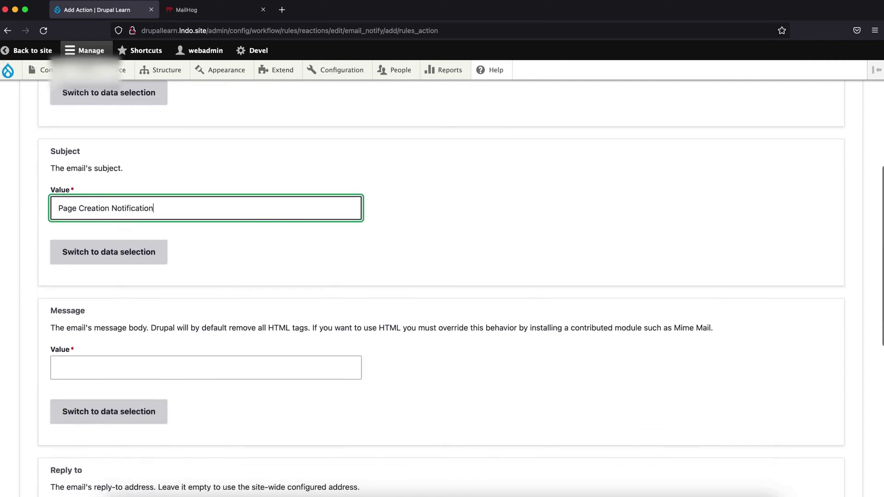
pyautogui.click(110, 327)
pyautogui.write('A')
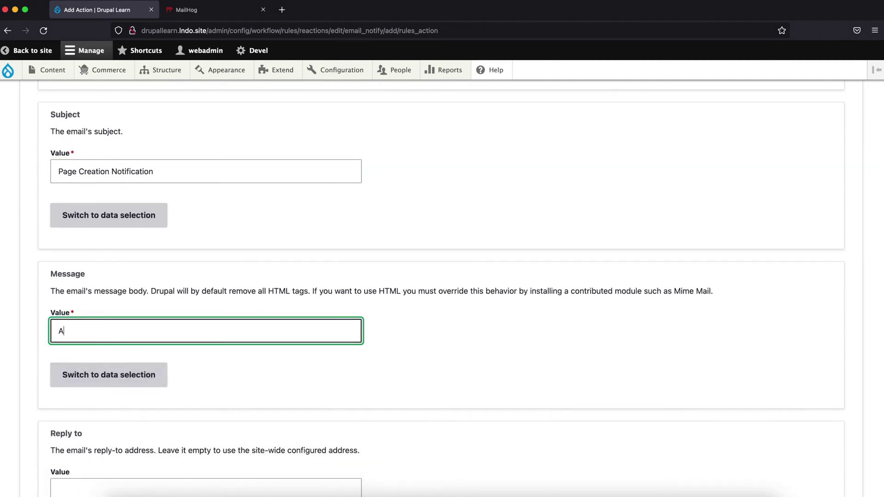
pyautogui.write('new')
pyautogui.press('BackSpace')
pyautogui.press('BackSpace')
pyautogui.write('reat')
# Leave Reply to and Language empty and save the Send email action
pyautogui.scroll(-5, 203, 291)
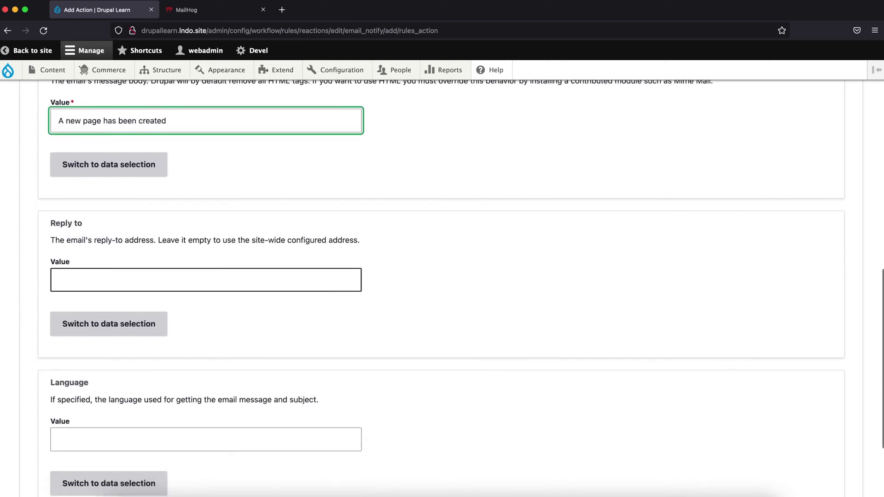
pyautogui.scroll(-1, 175, 279)
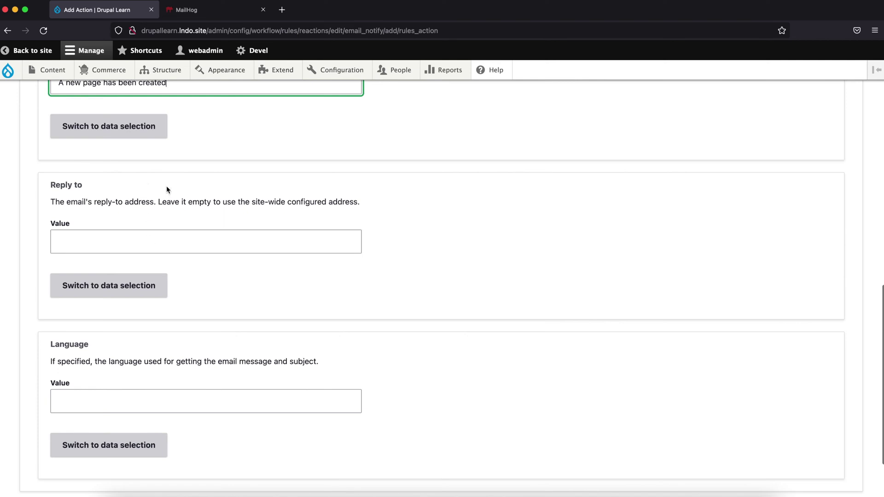
pyautogui.scroll(-2, 213, 298)
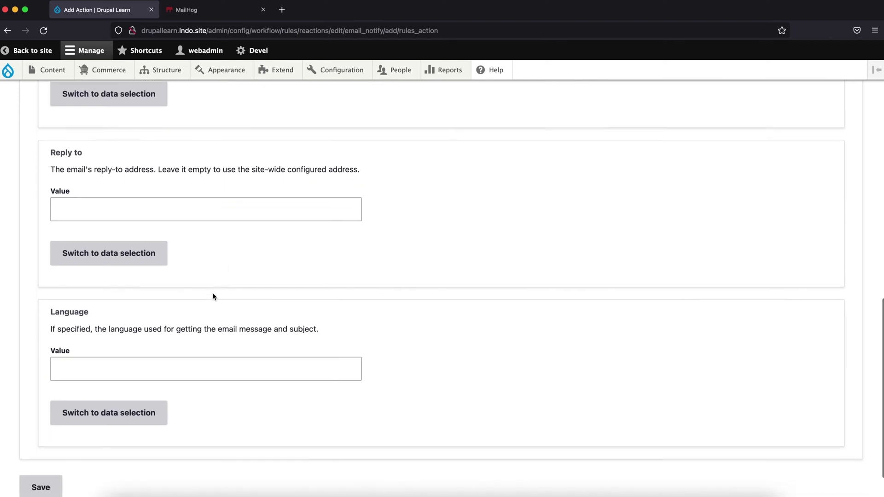
pyautogui.click(148, 327)
pyautogui.click(194, 368)
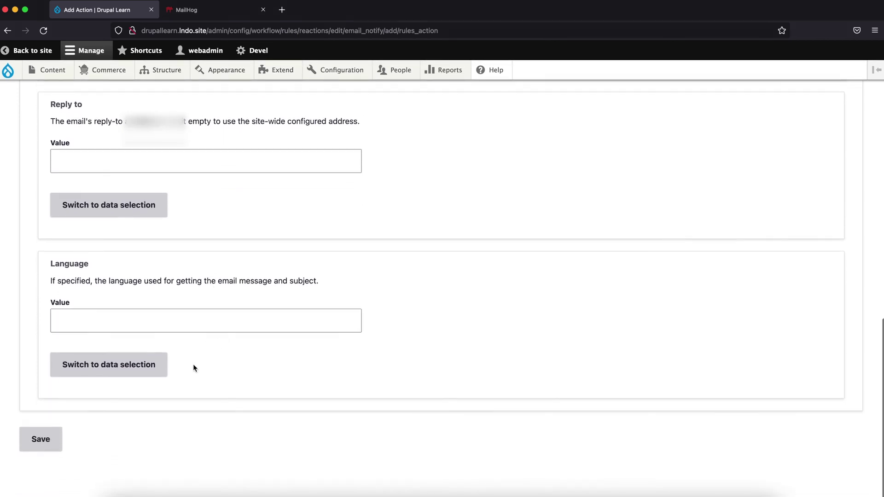
pyautogui.scroll(15, 192, 370)
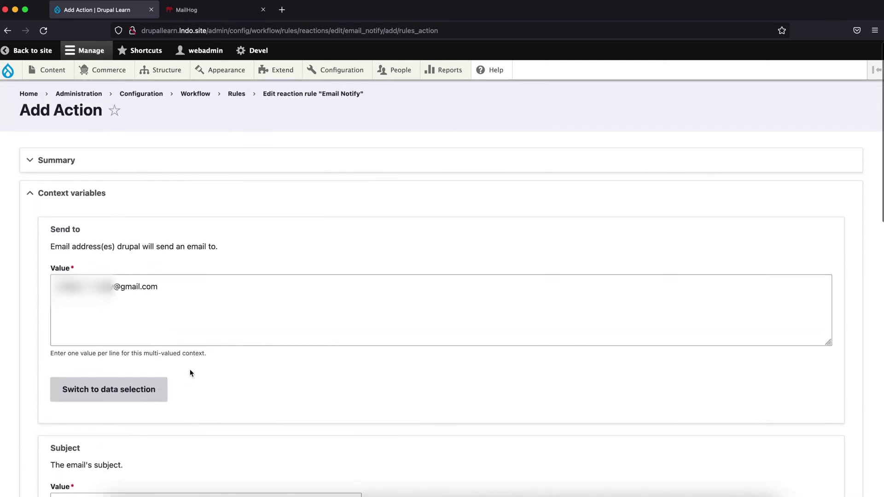
pyautogui.scroll(-4, 192, 372)
pyautogui.scroll(-10, 191, 373)
pyautogui.click(40, 436)
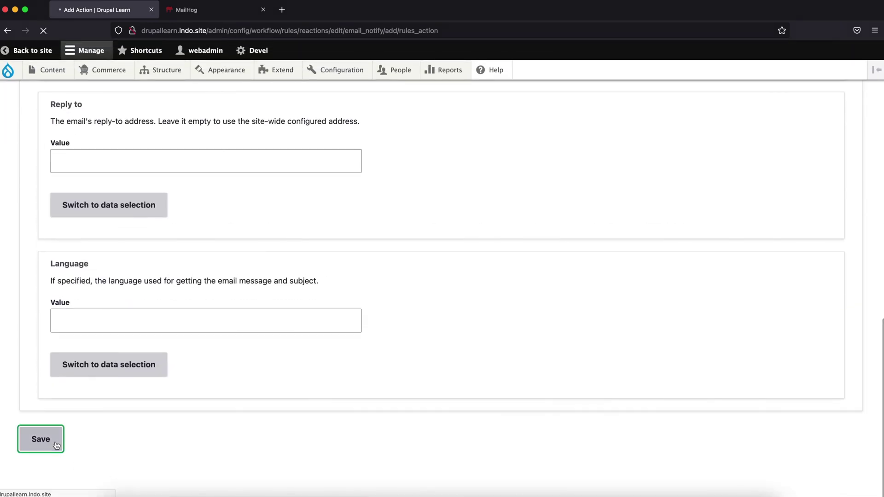
# Save the Email Notify rule and check for the 'has been updated' message
pyautogui.scroll(-5, 184, 442)
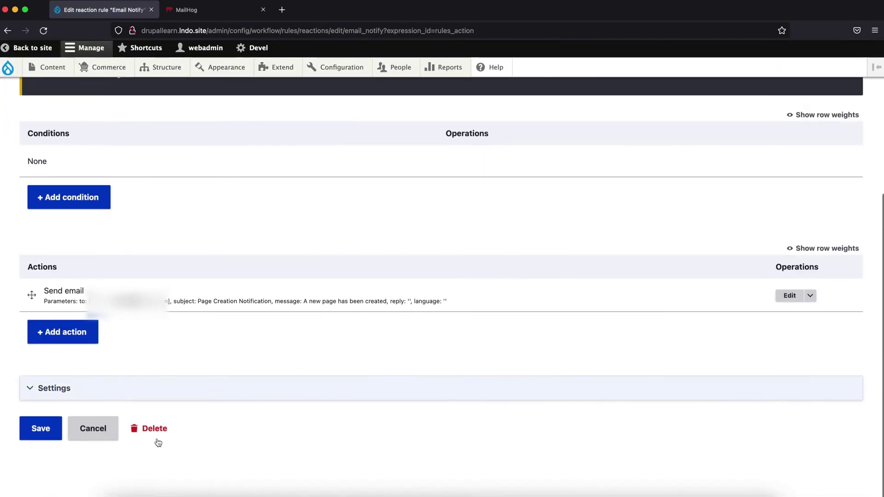
pyautogui.click(47, 440)
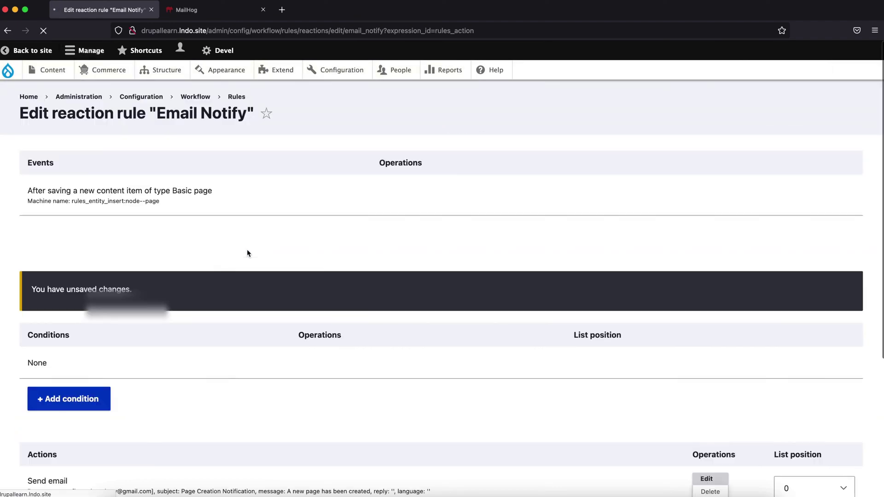
pyautogui.scroll(-5, 247, 250)
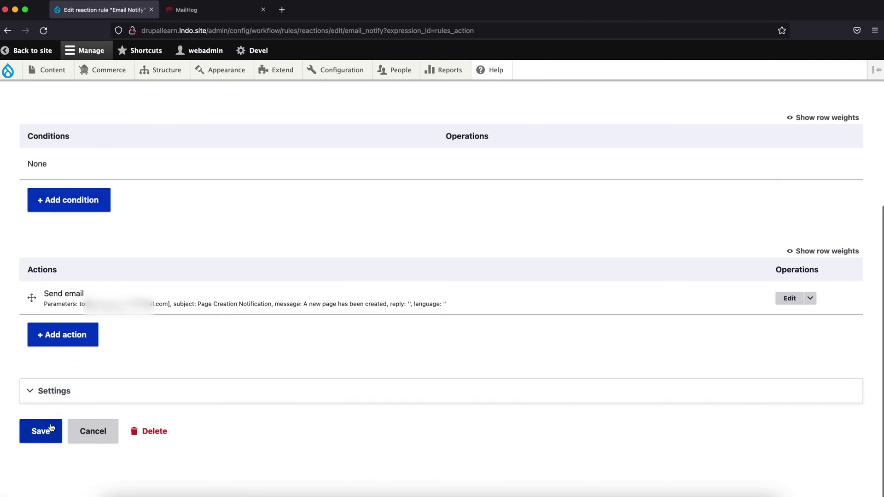
pyautogui.click(51, 428)
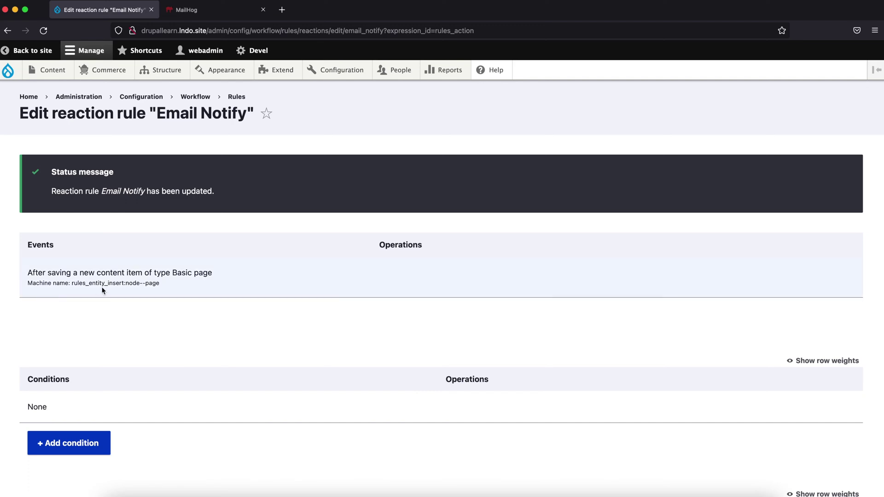
pyautogui.scroll(-5, 170, 357)
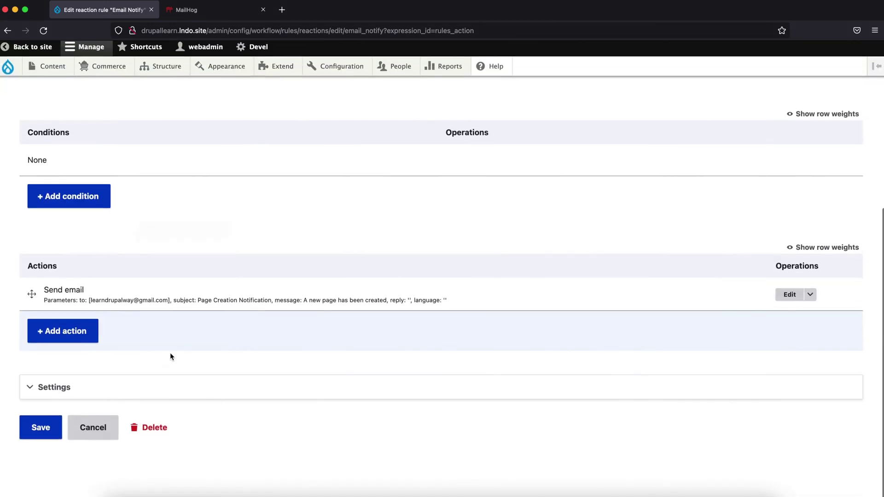
pyautogui.scroll(5, 217, 240)
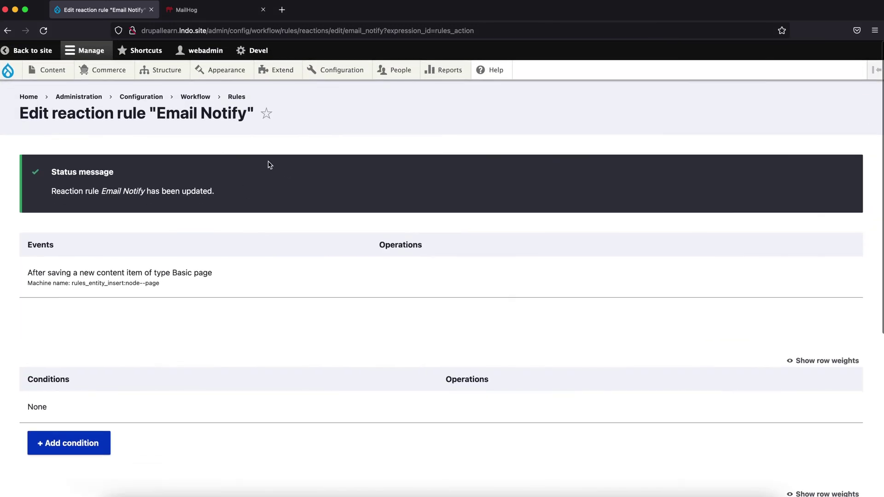
# Return to the Rules list and open Recent log messages in a new tab
pyautogui.click(231, 99)
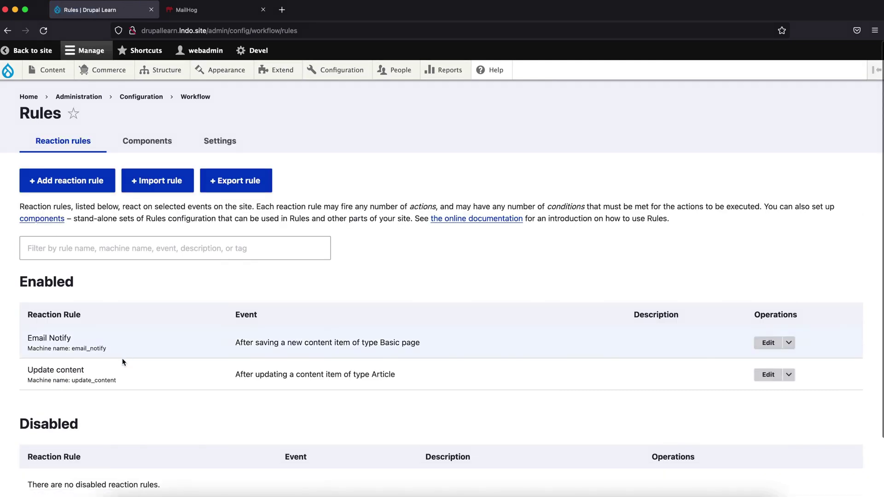
pyautogui.moveTo(447, 72)
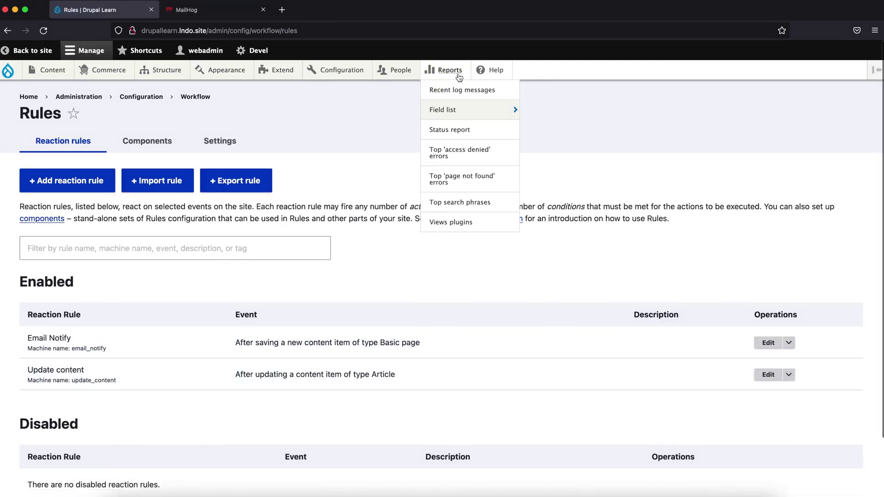
pyautogui.rightClick(459, 96)
pyautogui.click(465, 100)
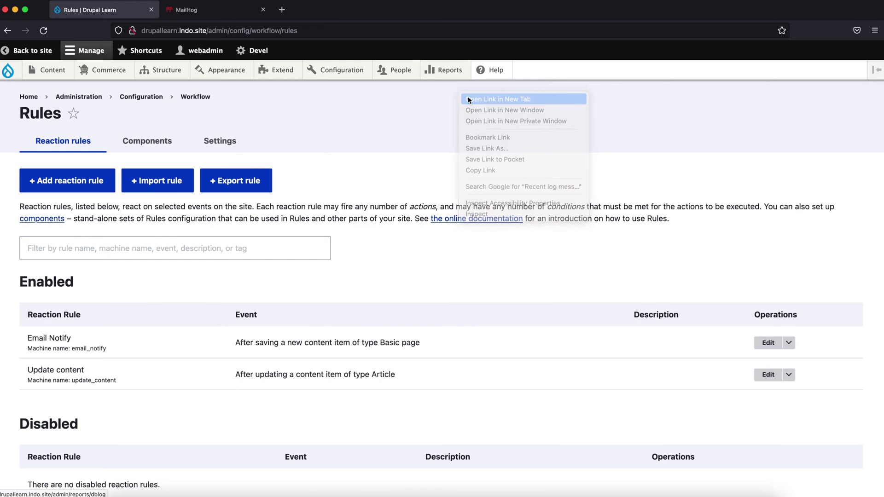
pyautogui.click(220, 14)
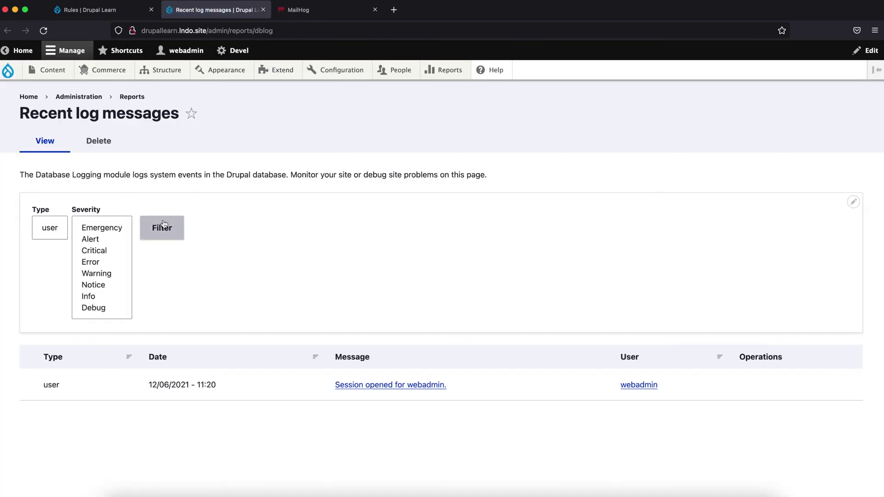
# Create and save a Basic page titled 'Test Page'
pyautogui.click(102, 14)
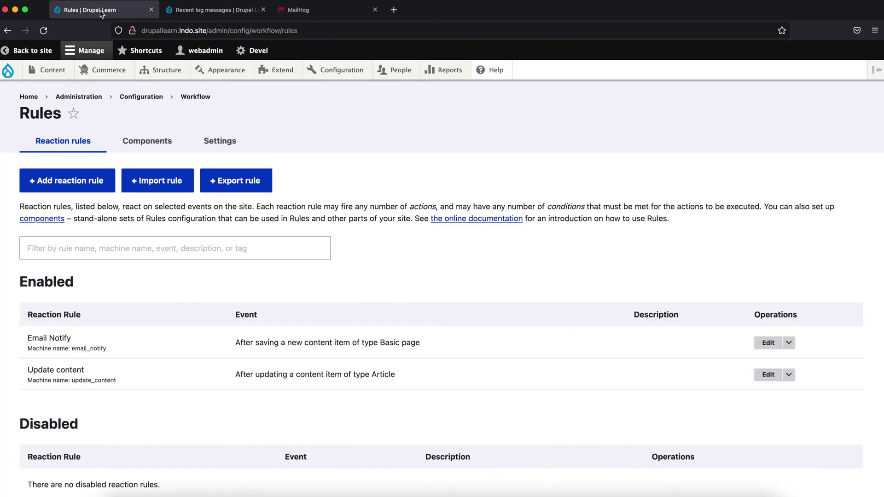
pyautogui.moveTo(42, 70)
pyautogui.moveTo(44, 91)
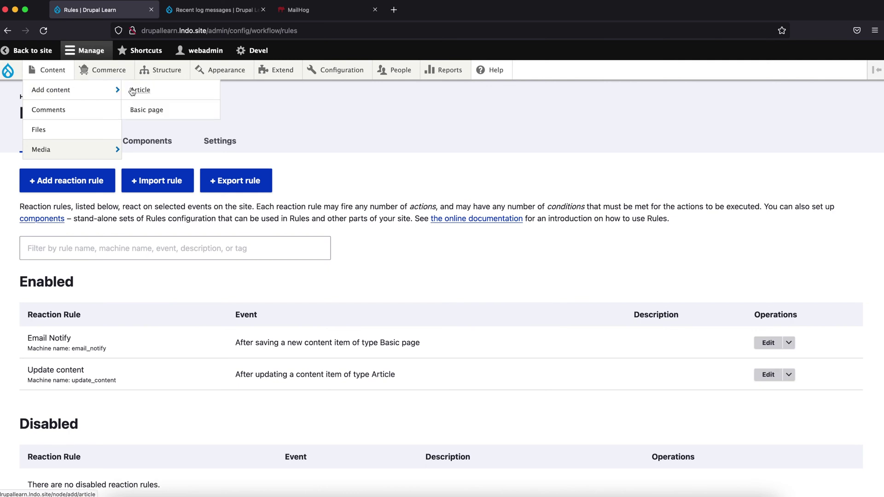
pyautogui.rightClick(151, 110)
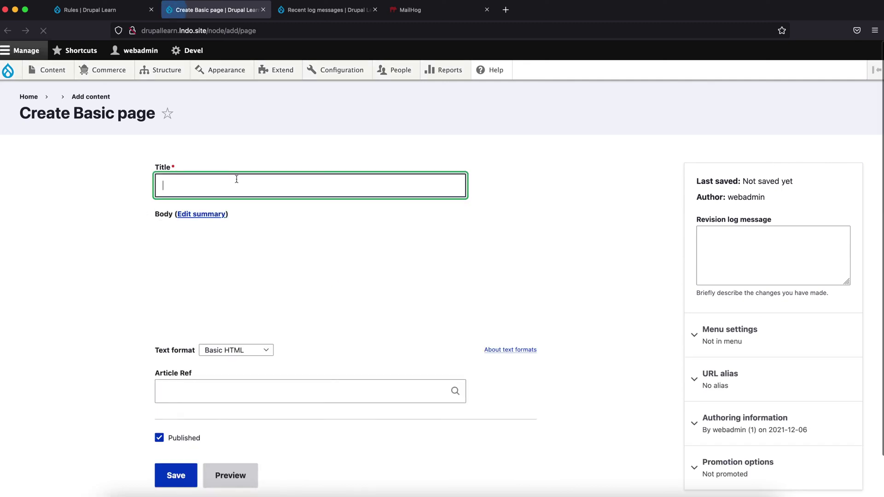
pyautogui.write('Test Page')
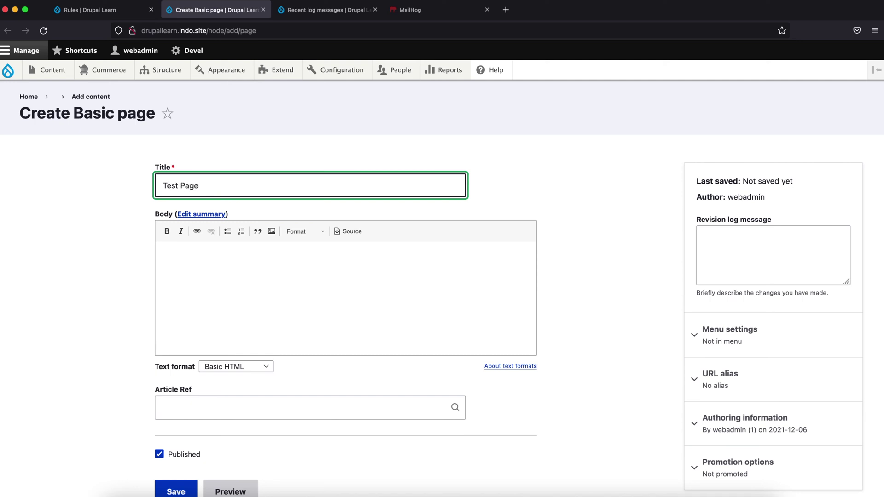
pyautogui.scroll(-3, 267, 290)
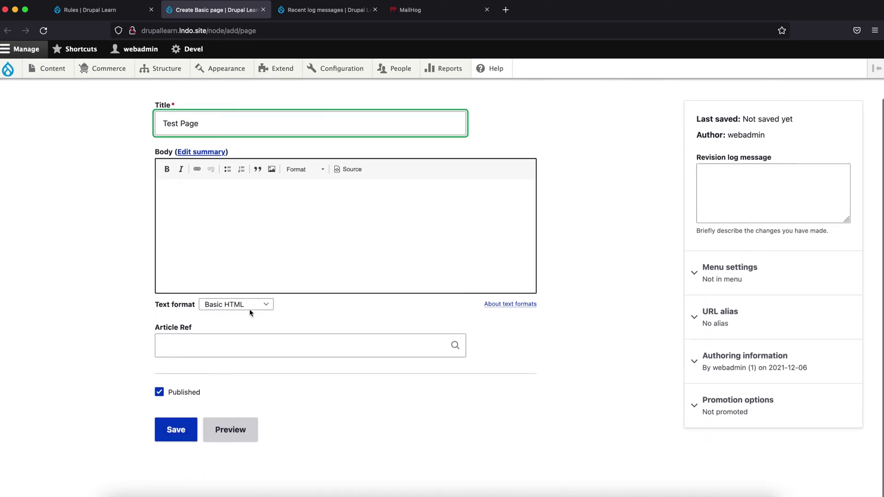
pyautogui.click(169, 432)
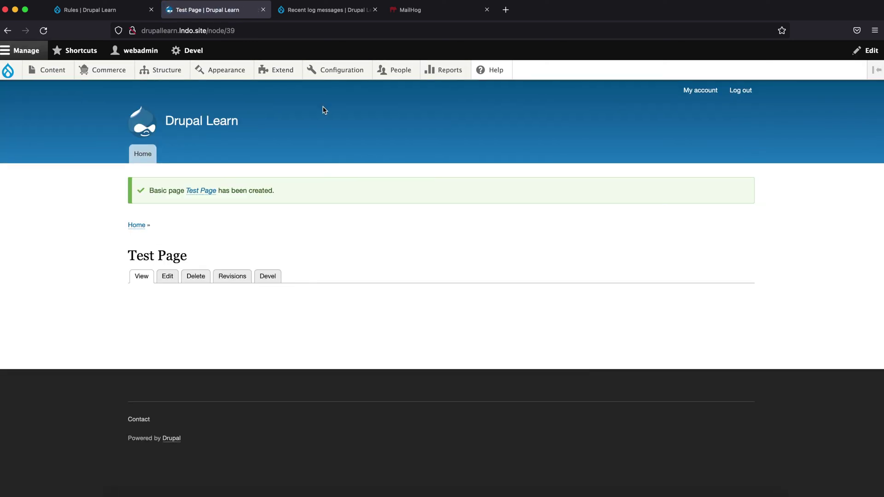
# Reload the Recent log messages and open the 'Successfully sent email' entry's details
pyautogui.click(326, 15)
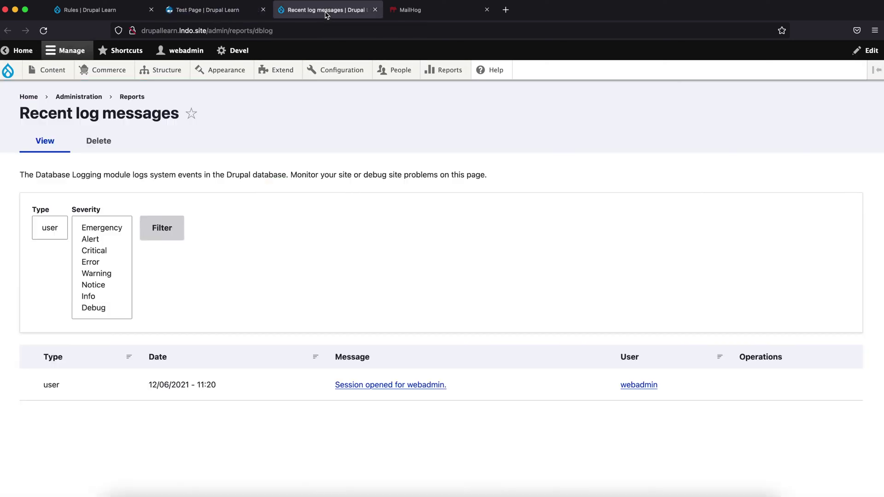
pyautogui.click(43, 31)
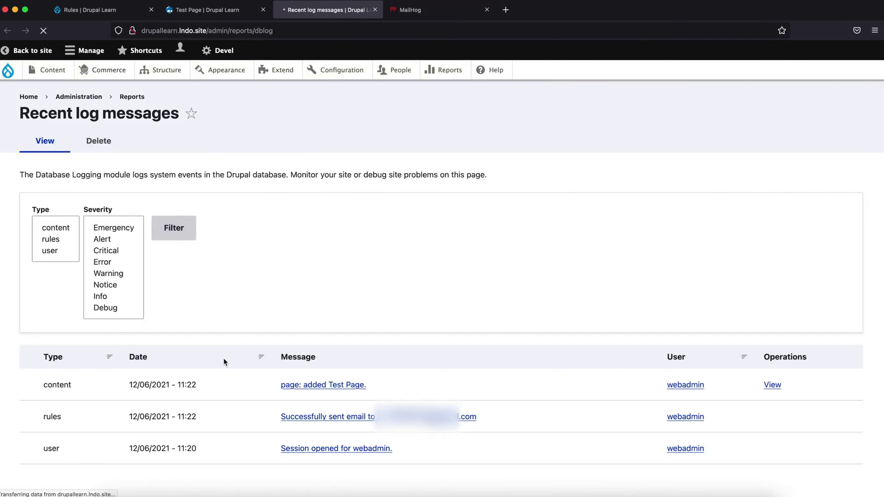
pyautogui.click(291, 419)
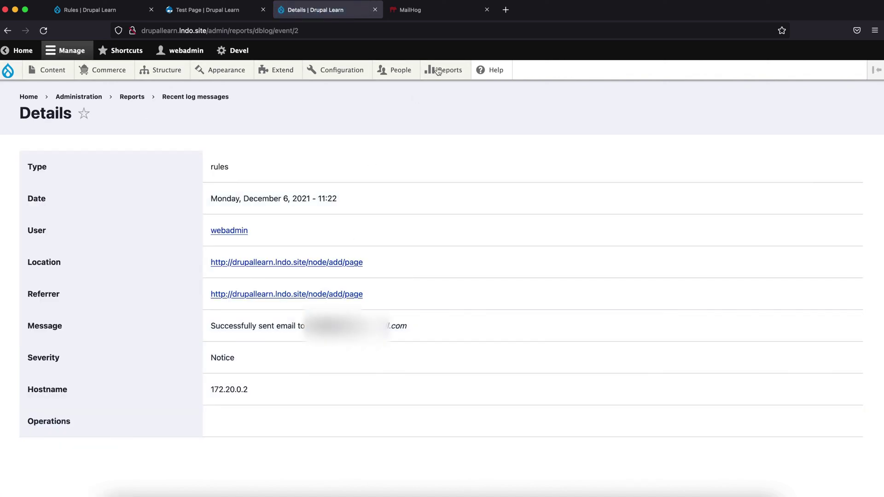
pyautogui.click(437, 13)
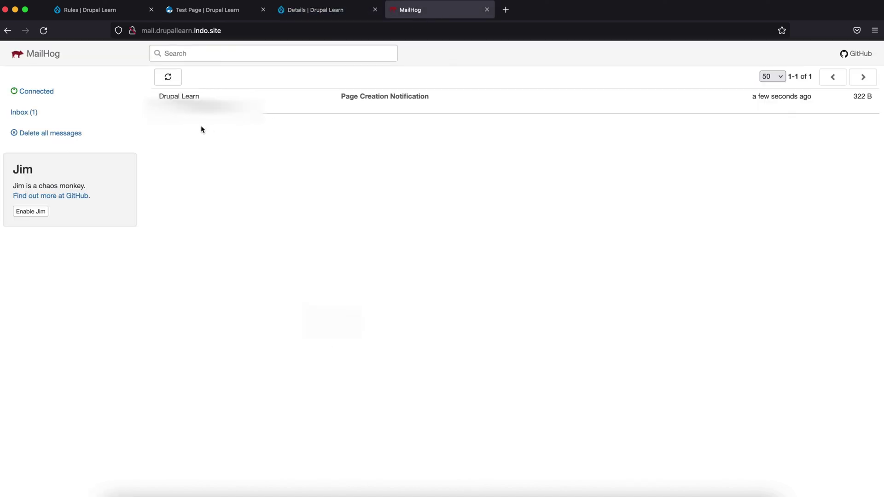
# Refresh MailHog, open the 'Page Creation Notification' email, then return to the Test Page
pyautogui.click(177, 81)
pyautogui.click(369, 106)
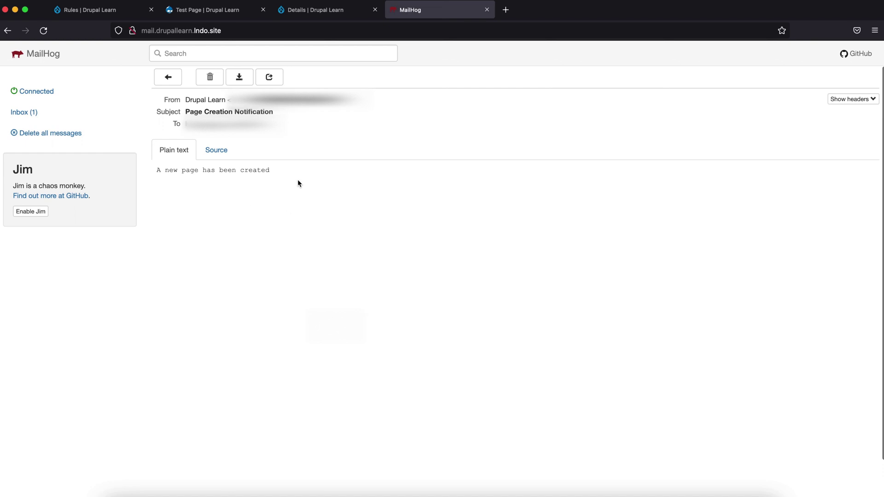
pyautogui.click(295, 10)
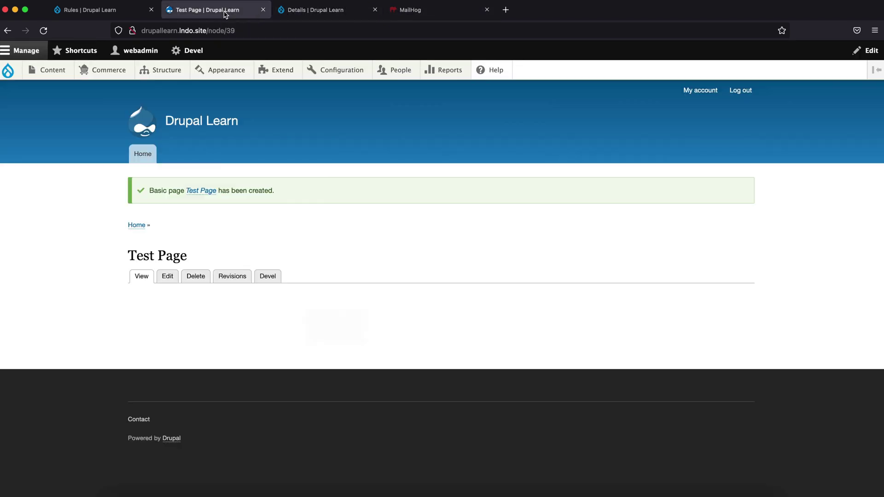
pyautogui.click(224, 11)
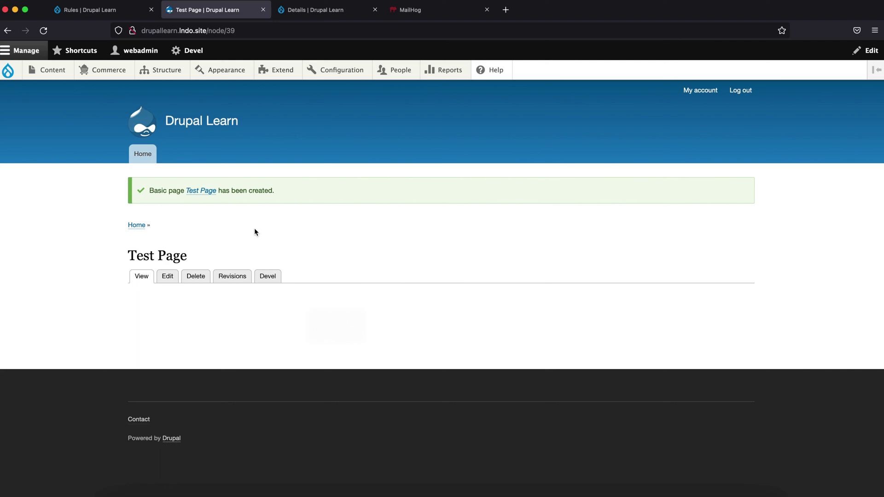